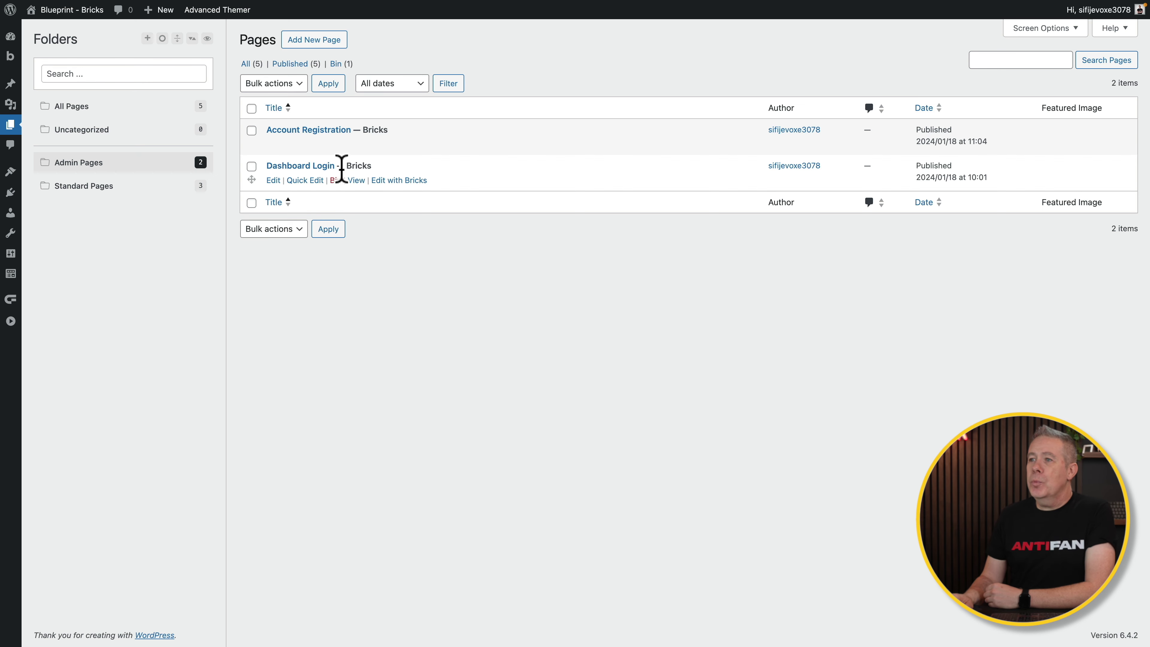
Open the Dashboard Login page for editing with Bricks and add a Form element to the Content block.
click(384, 181)
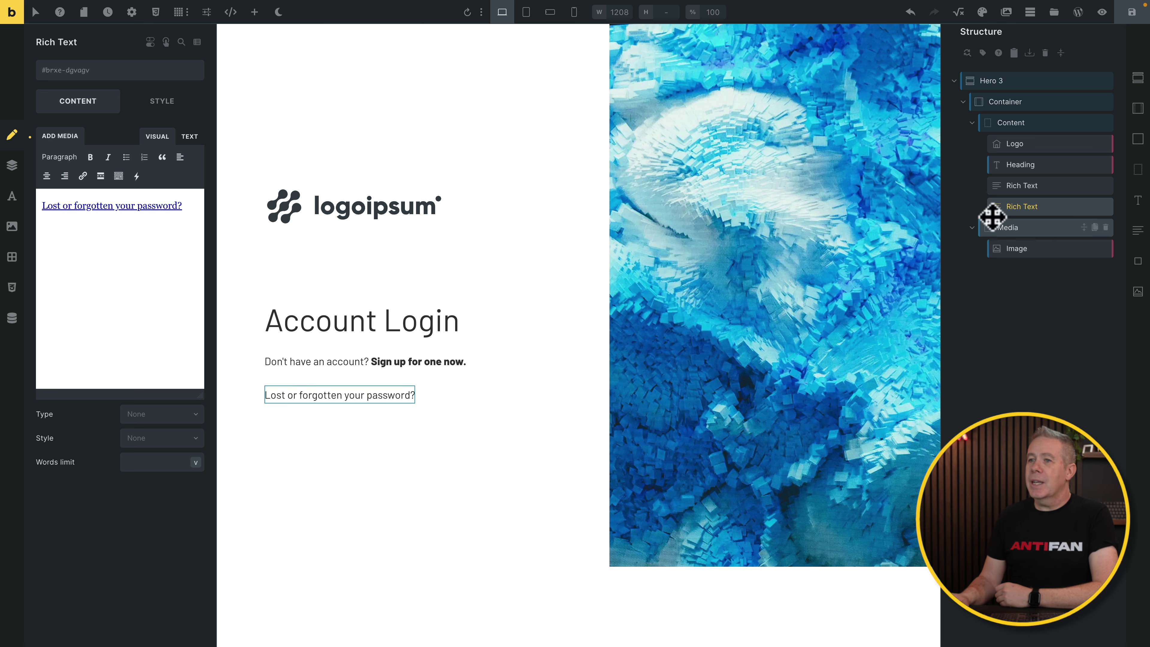
click(254, 11)
click(113, 43)
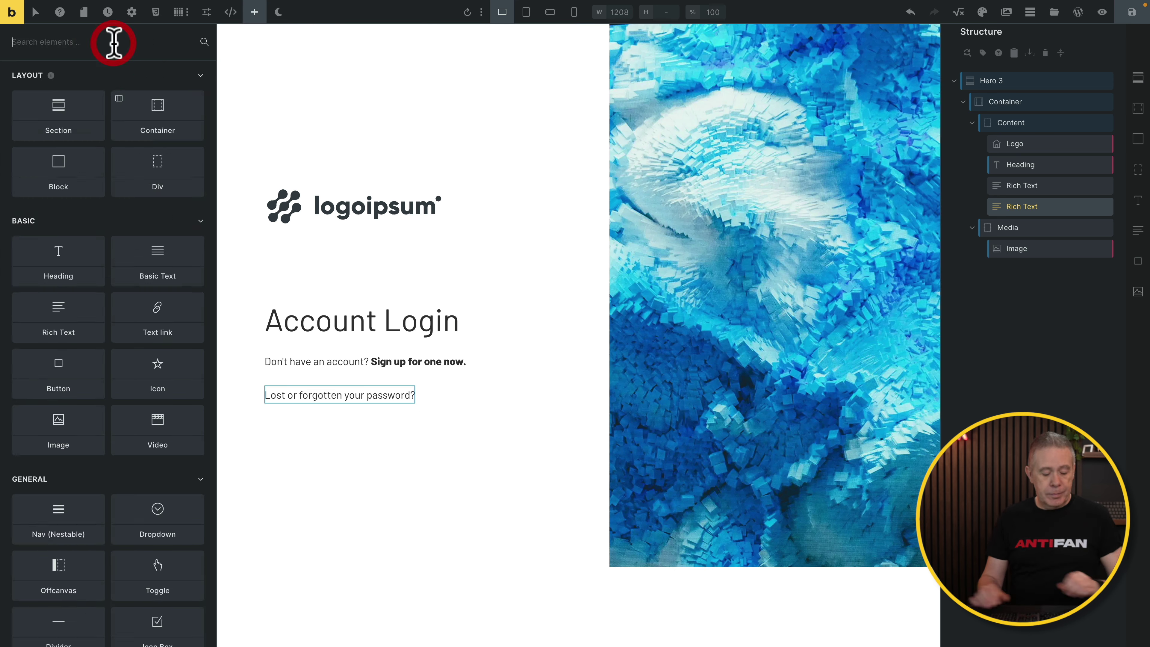
text(form)
click(58, 84)
click(1024, 228)
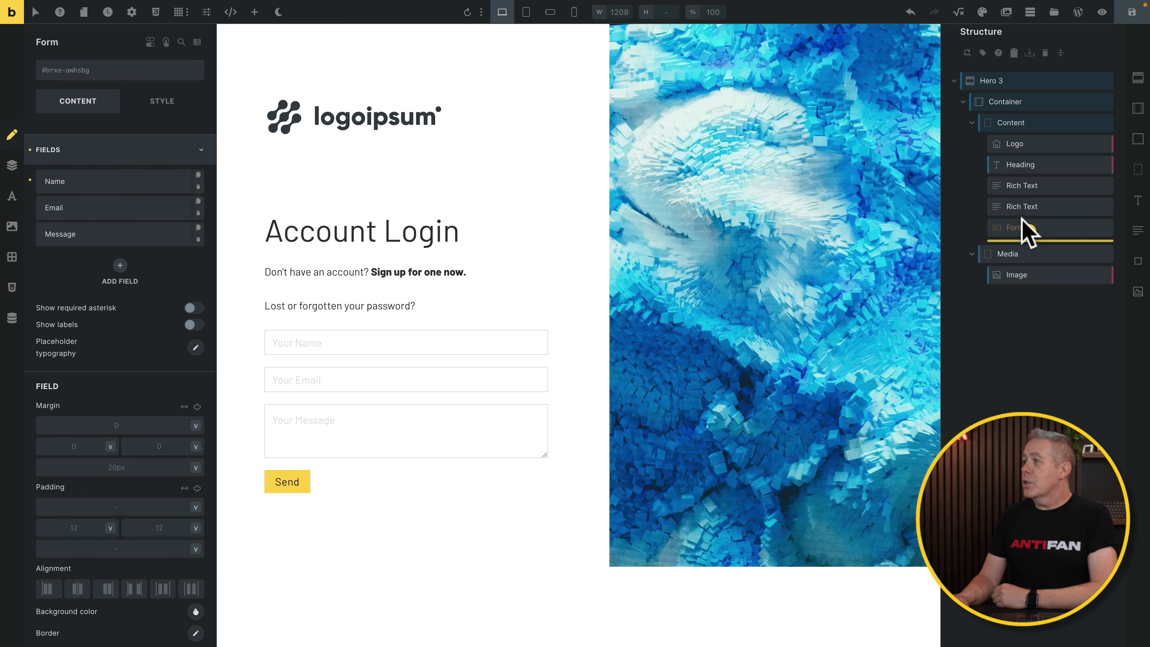
Move the form above the lost-password text and delete its Message field.
drag(1024, 228, 1019, 205)
click(1019, 205)
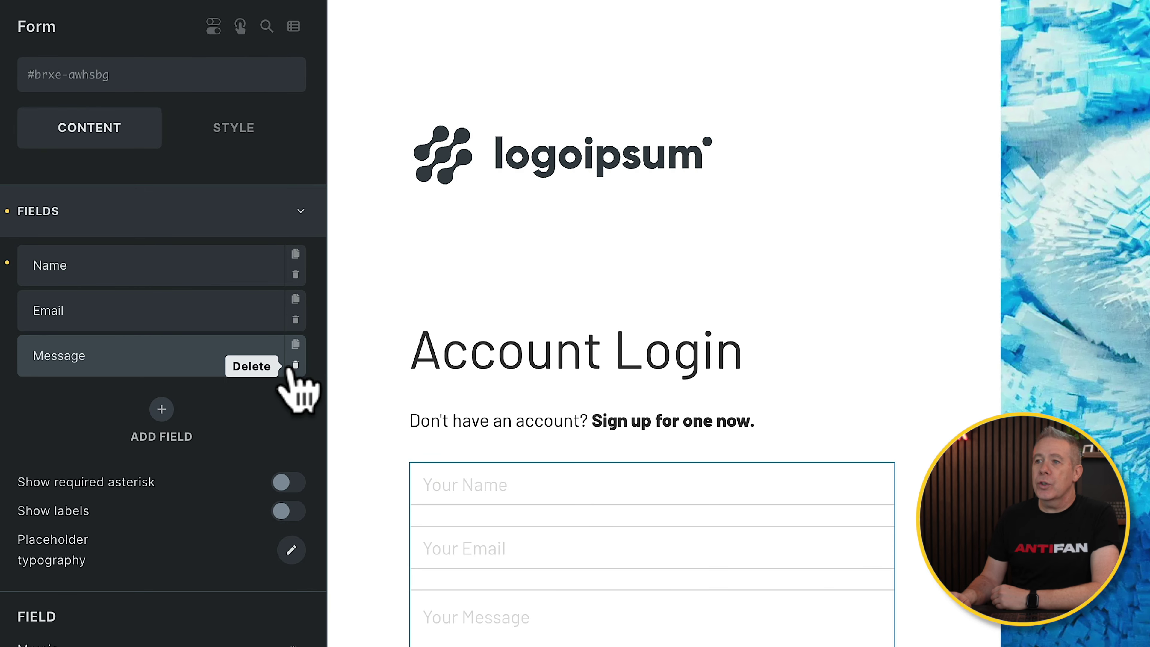
click(291, 370)
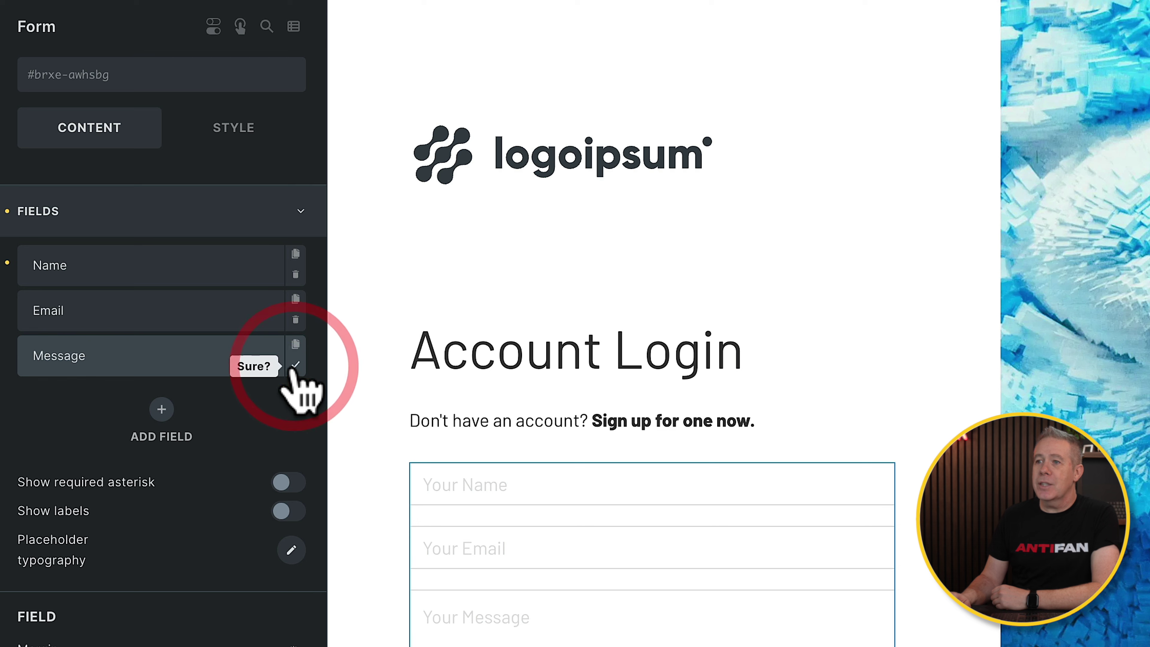
click(293, 368)
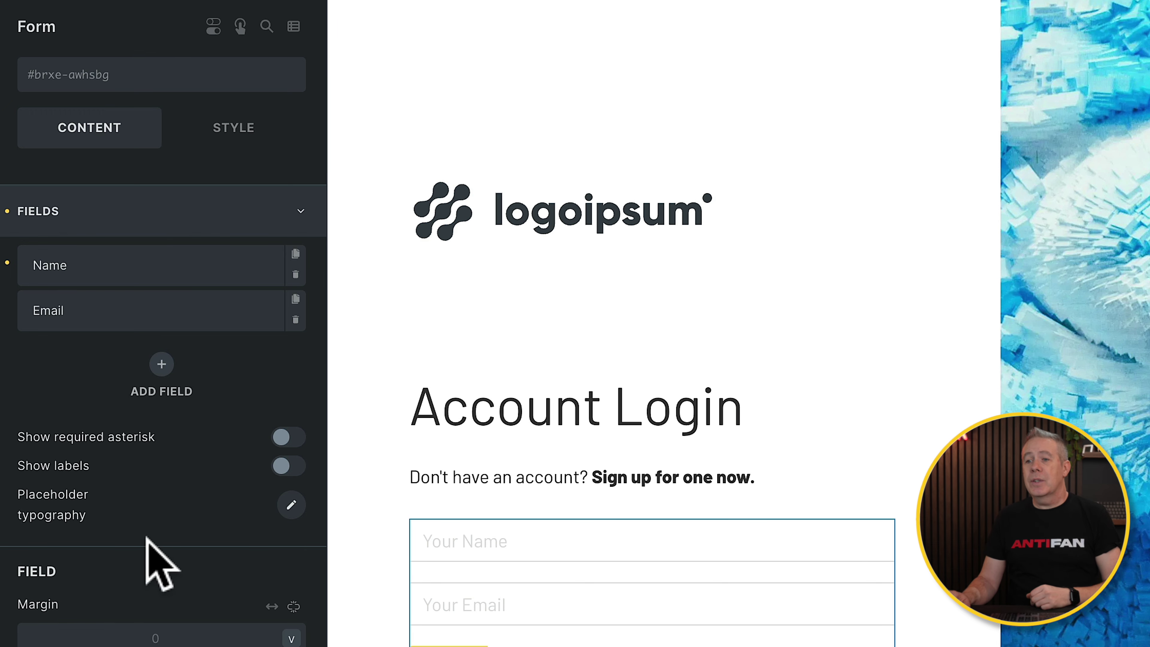
Replace the form's Email submit action with Redirect and User login, and set the success message to "Login successful!".
scroll(179, 554, down, 6)
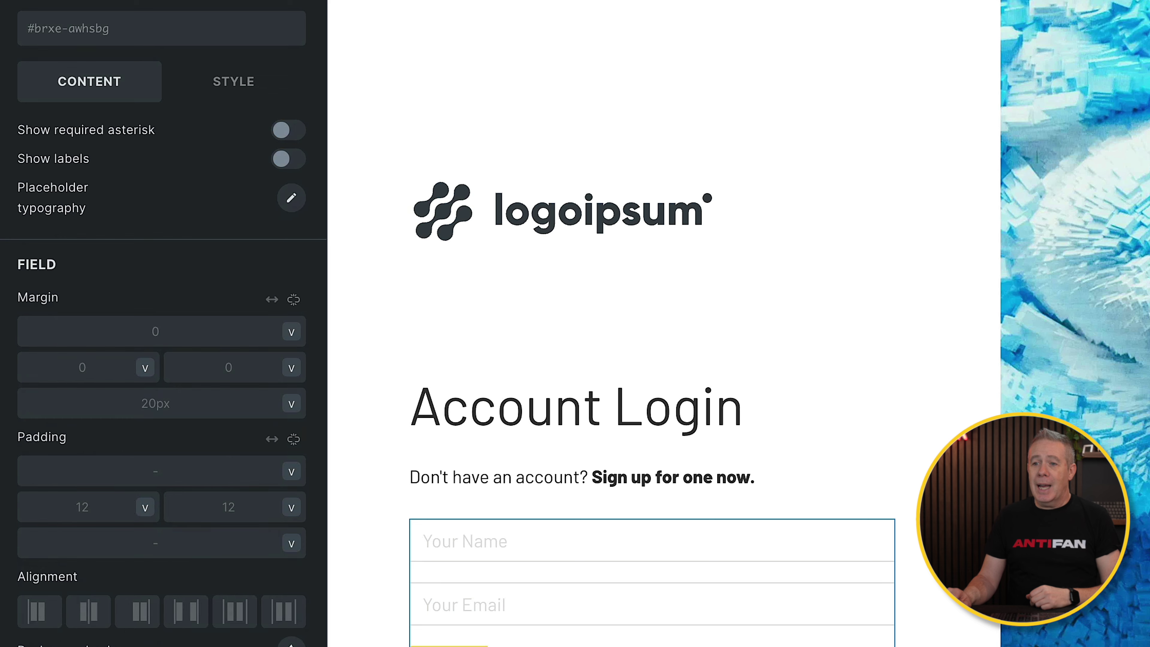
click(150, 316)
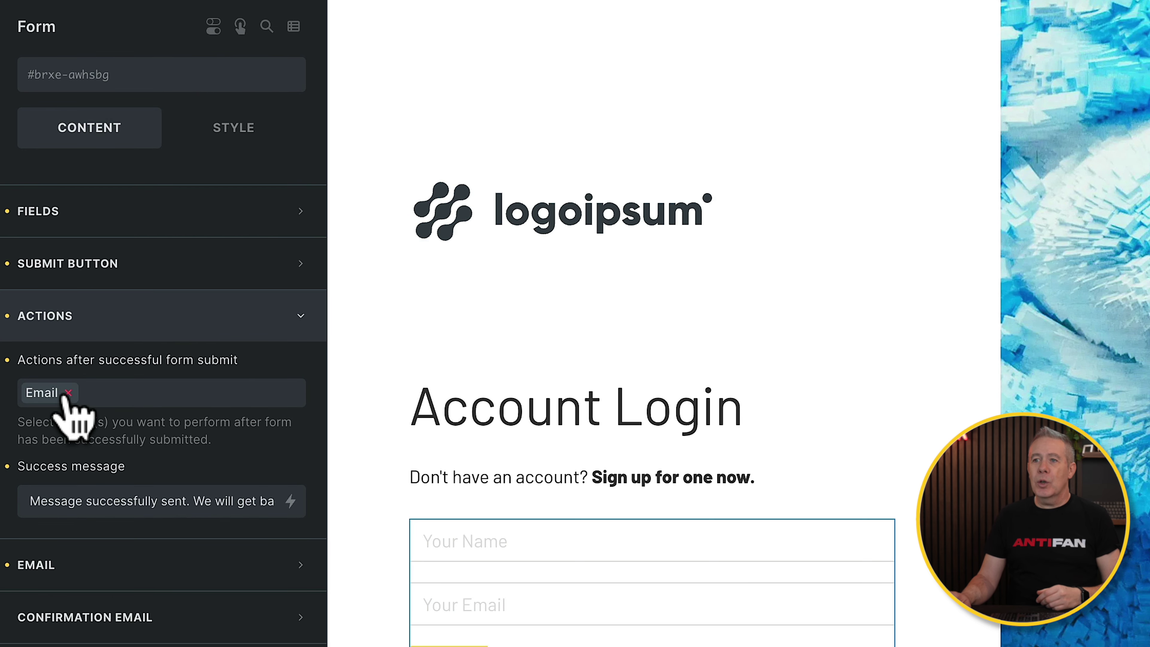
click(68, 392)
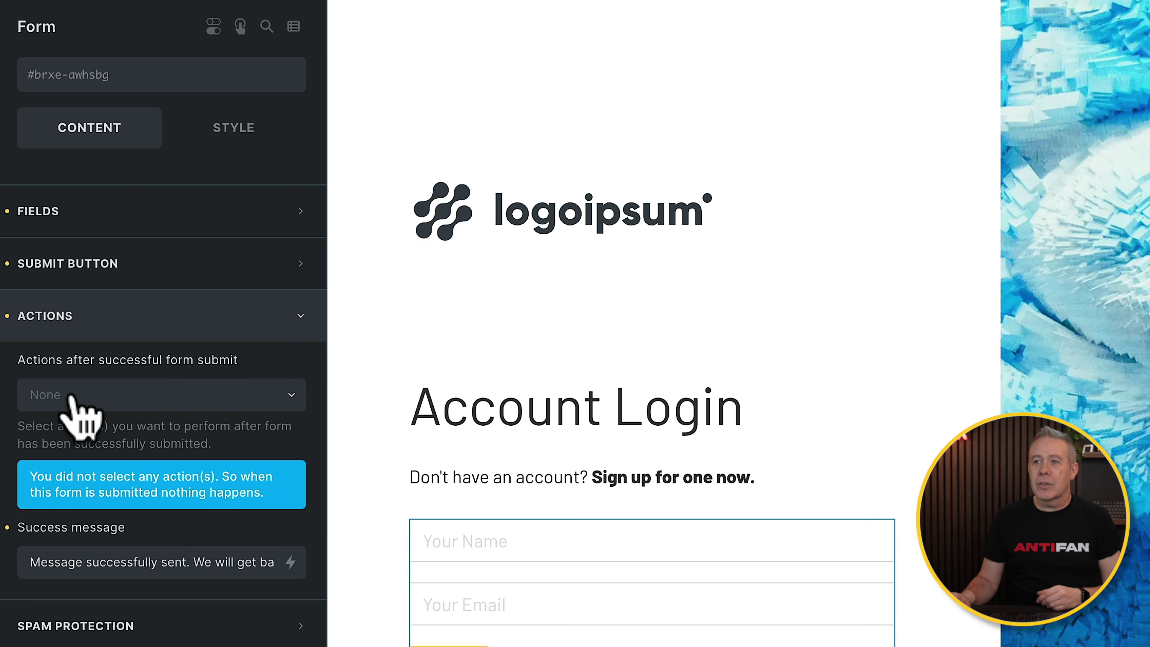
click(86, 395)
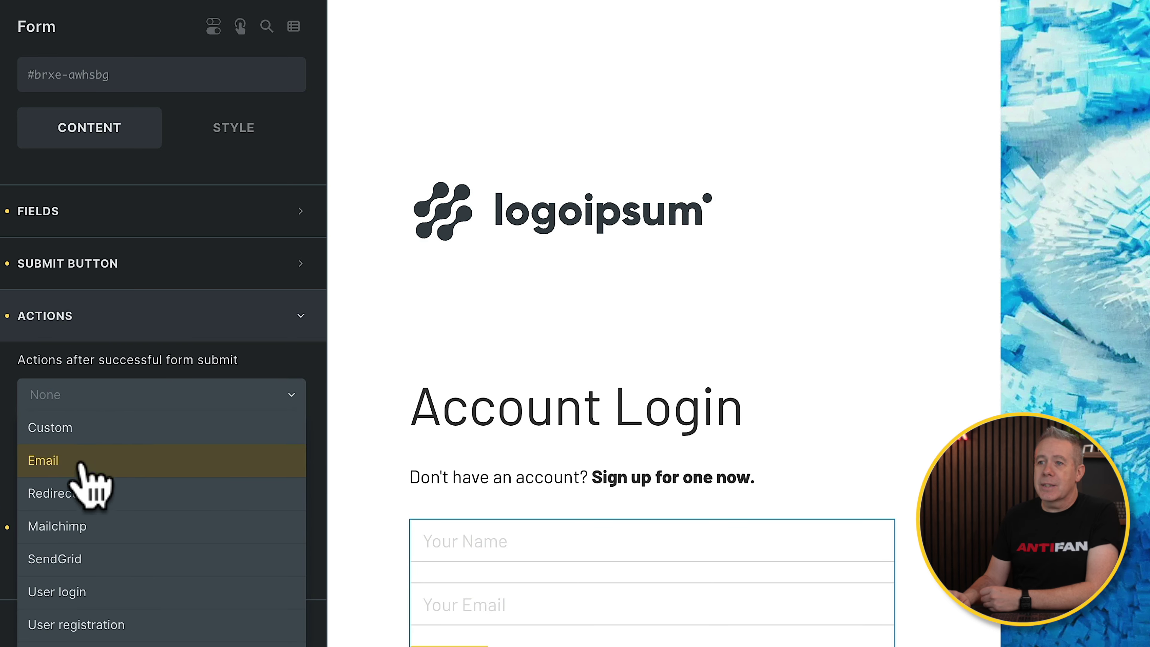
click(77, 493)
click(168, 393)
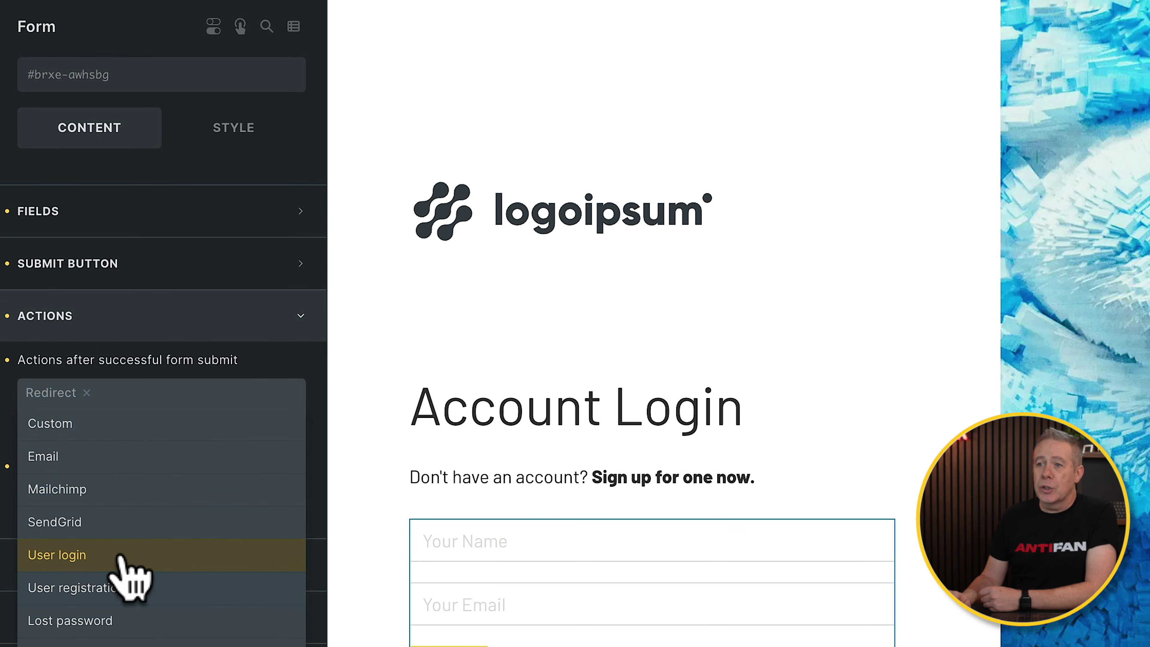
click(121, 556)
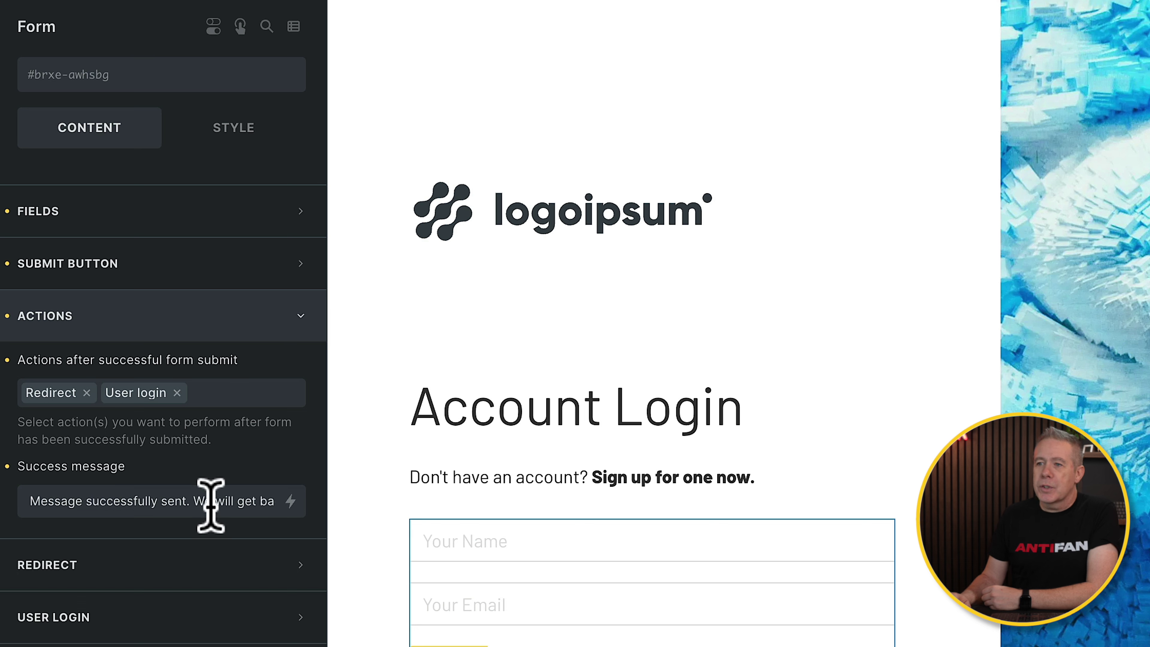
triple_click(113, 491)
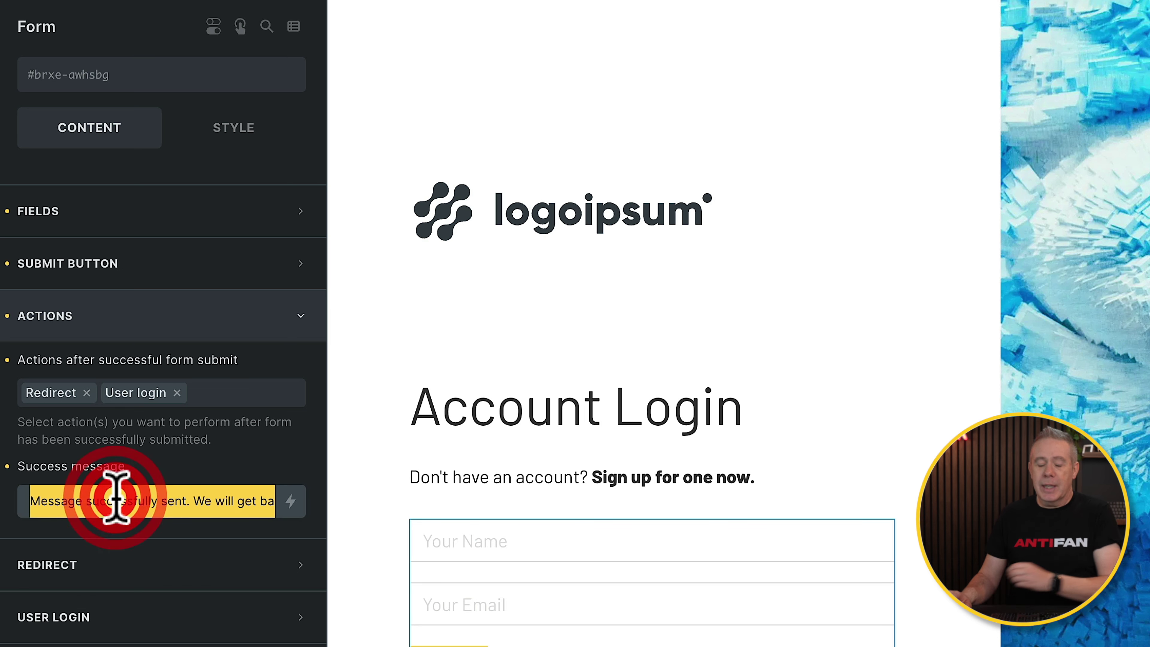
key(ctrl+v)
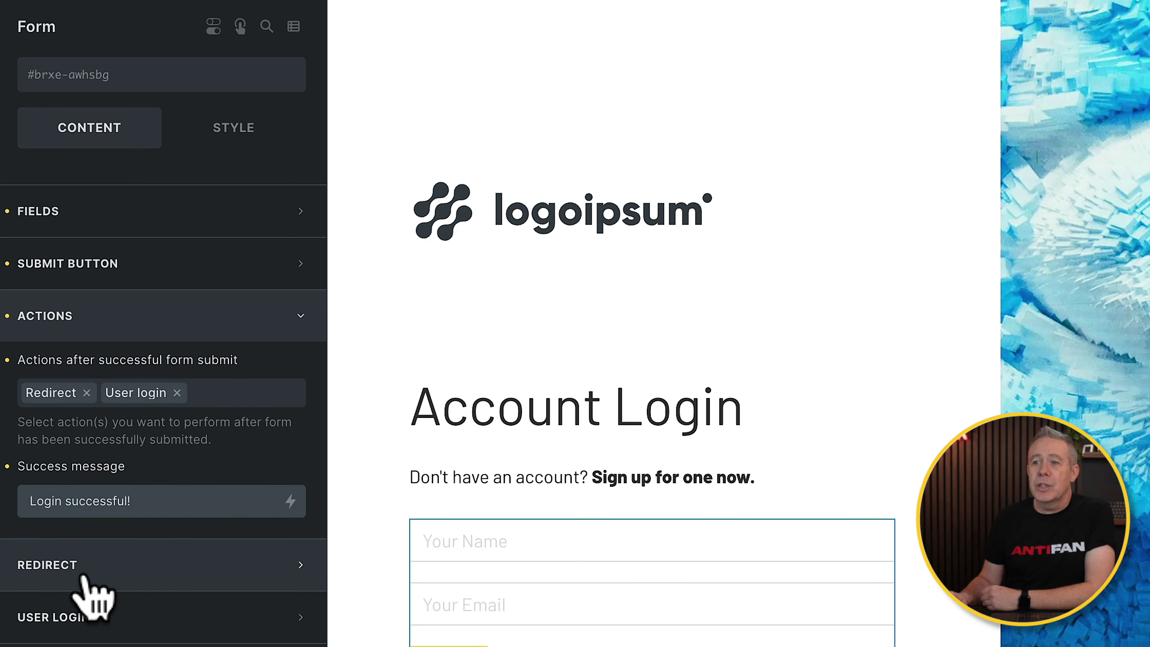
Enable redirecting to the admin area after form submission and set the redirect delay to 5 ms.
click(88, 576)
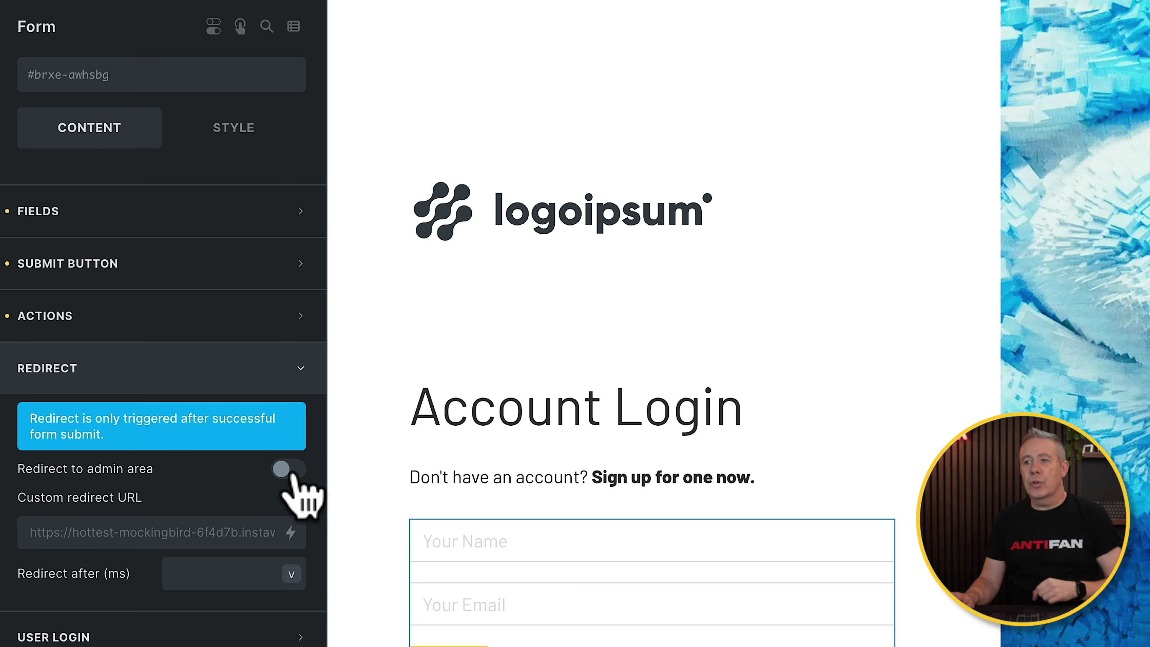
click(290, 472)
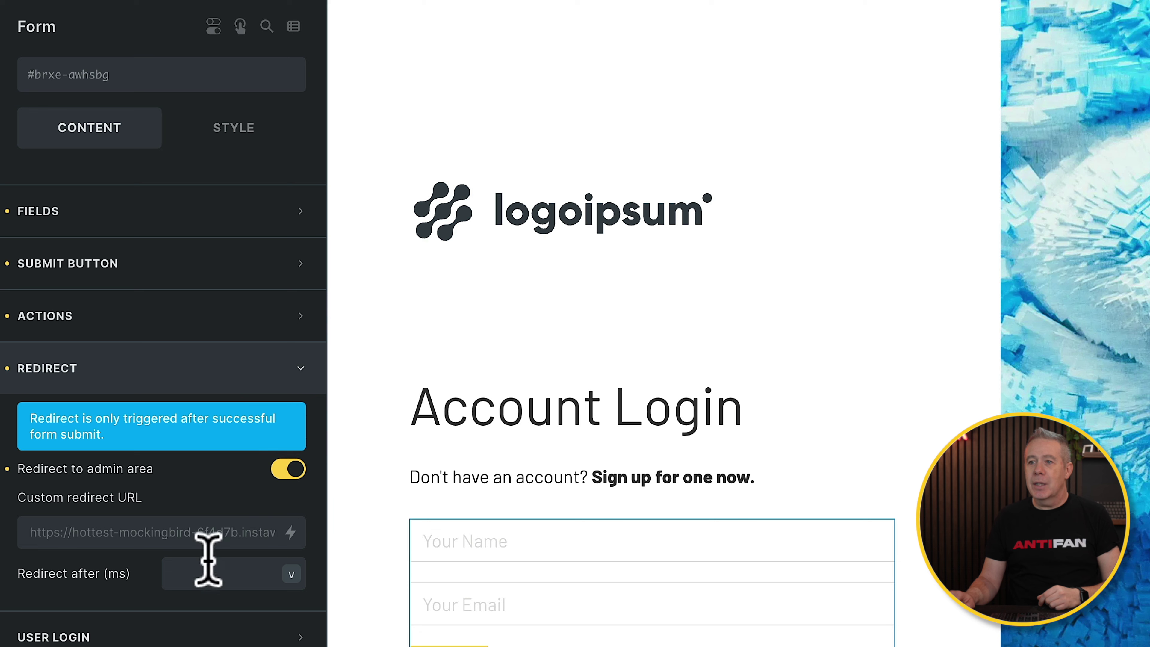
click(199, 571)
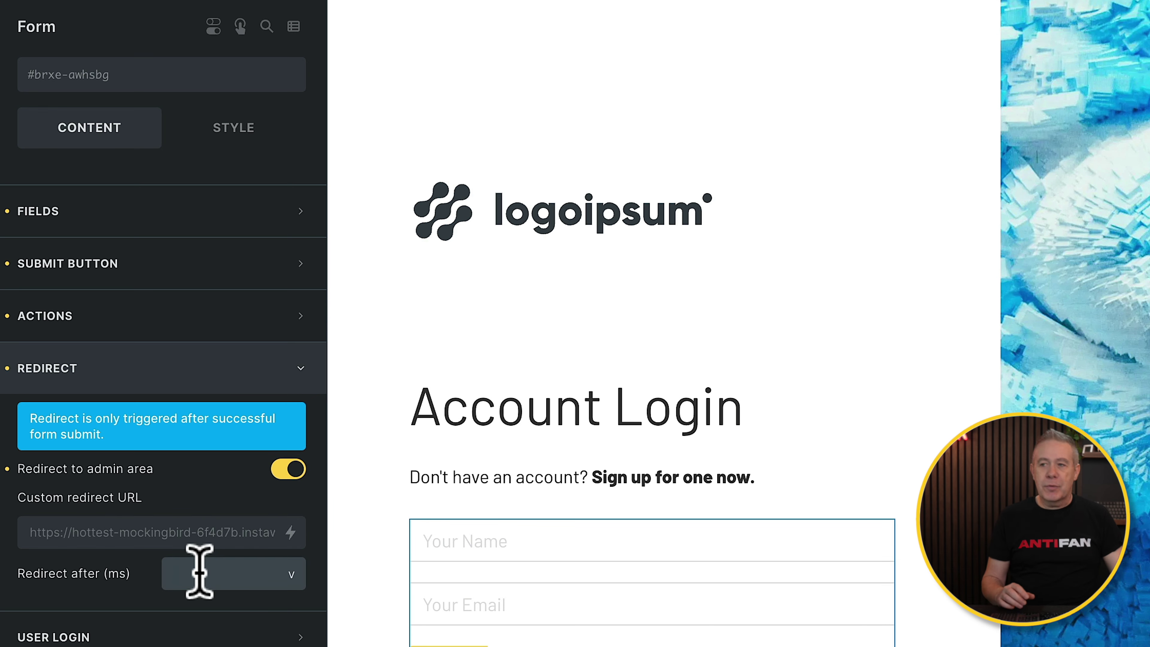
text(5)
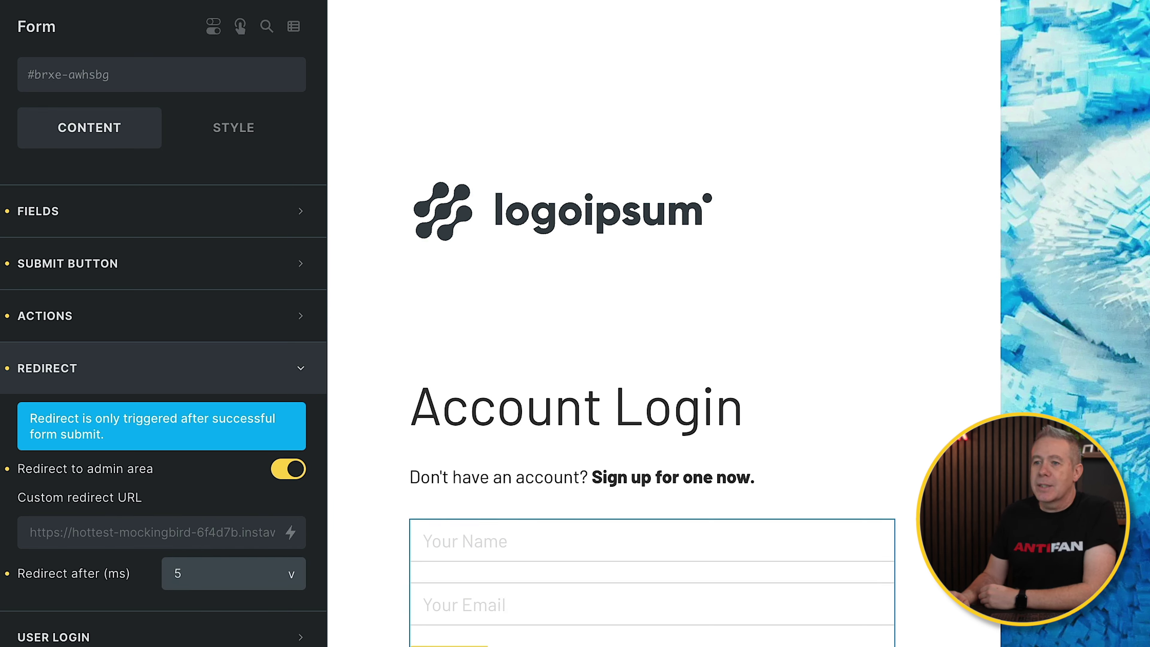
Delete the Name field from the login form.
click(173, 637)
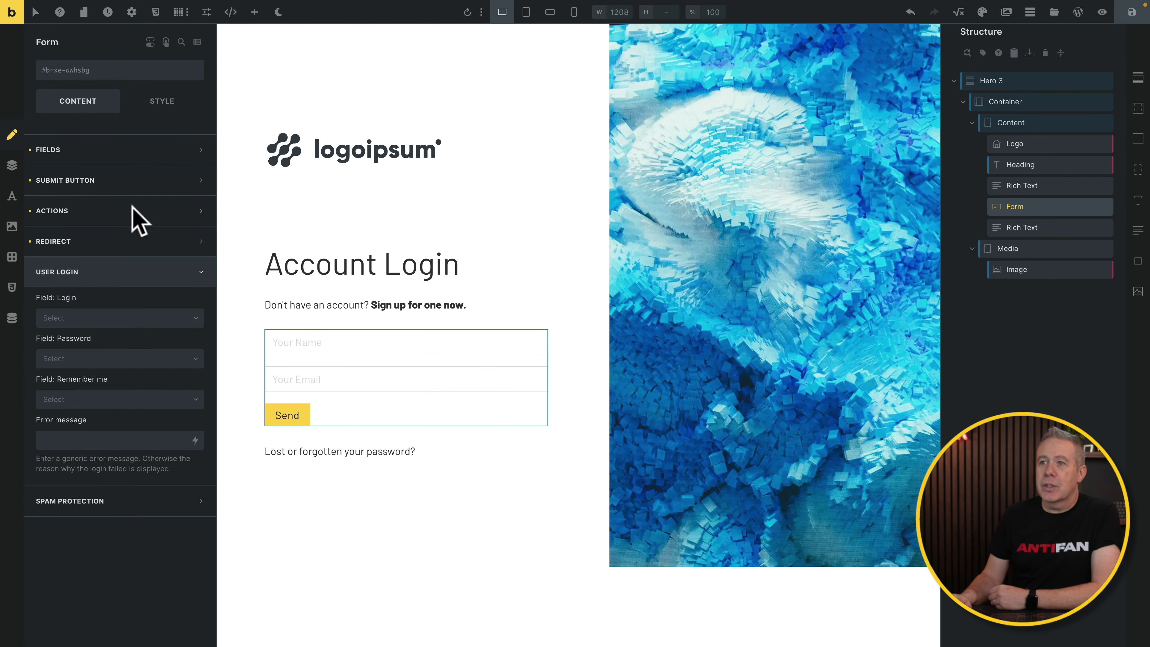
click(117, 161)
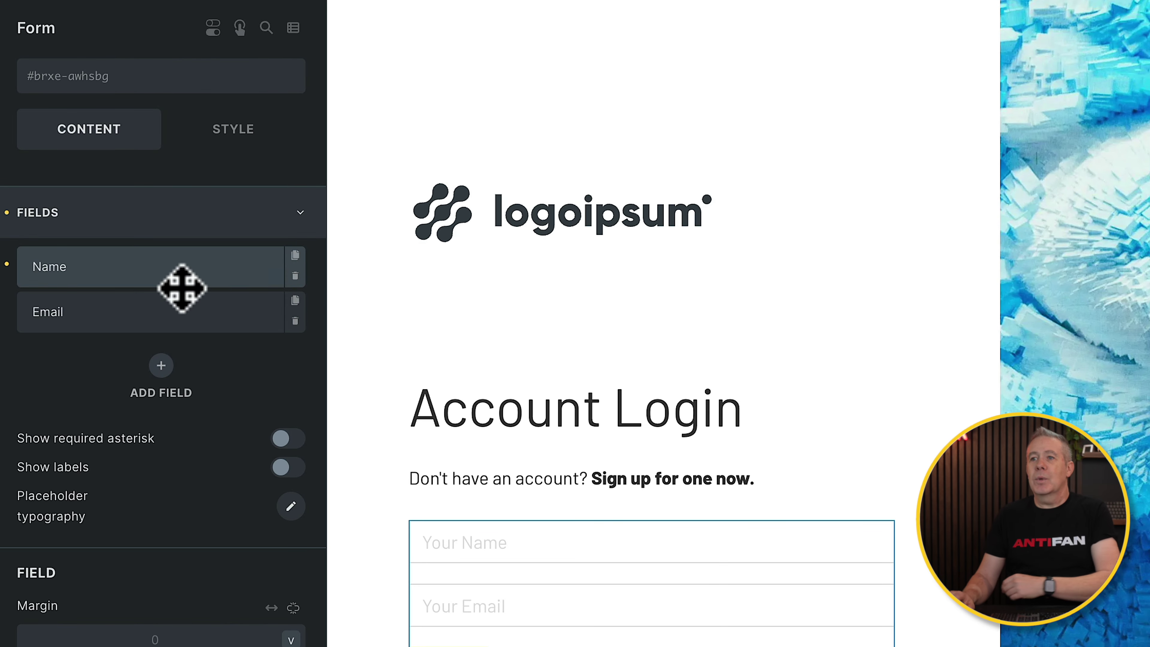
click(293, 277)
click(294, 277)
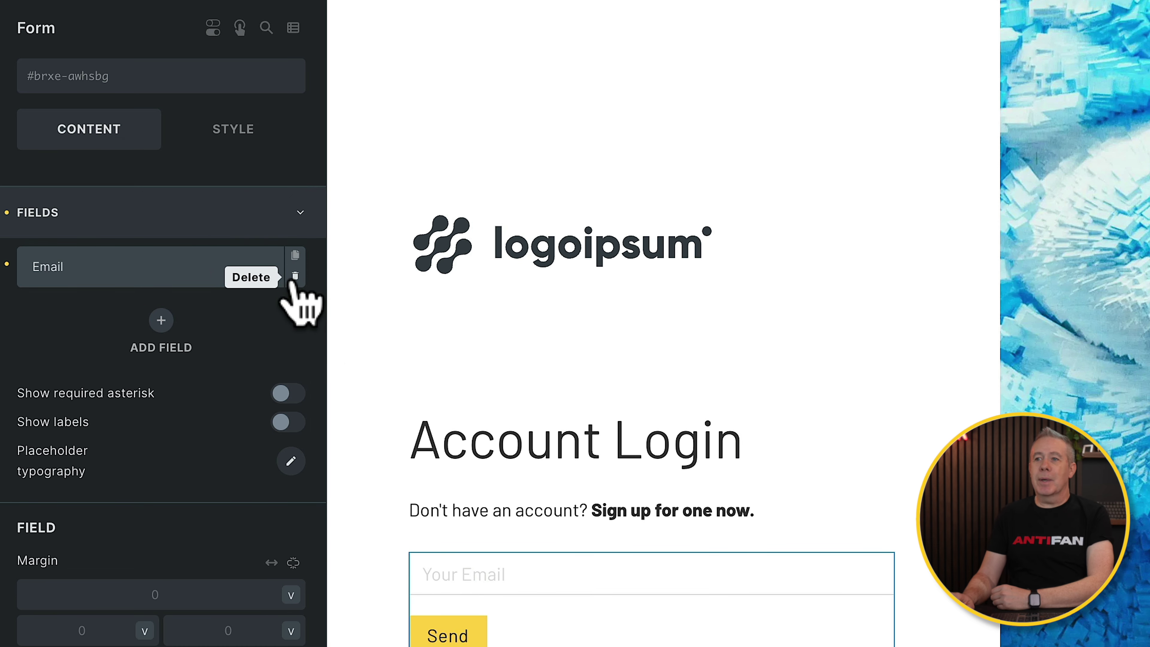
Add a form field of type Password, with "Password" as both its label and placeholder.
click(161, 320)
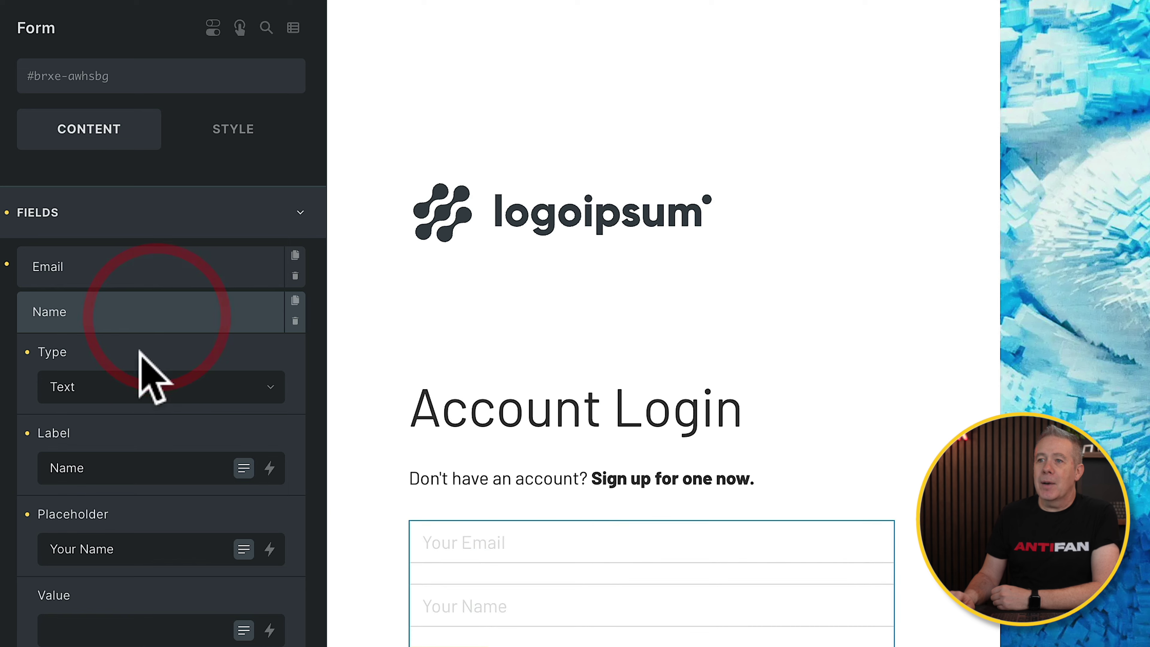
click(172, 390)
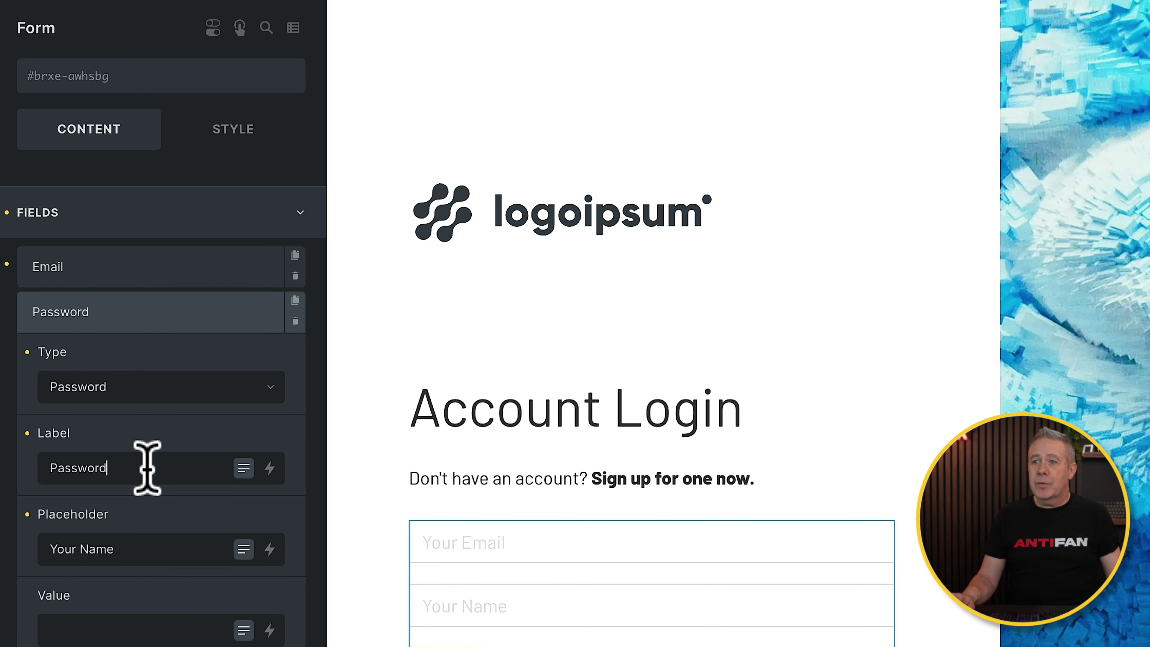
double_click(147, 468)
key(ctrl+c)
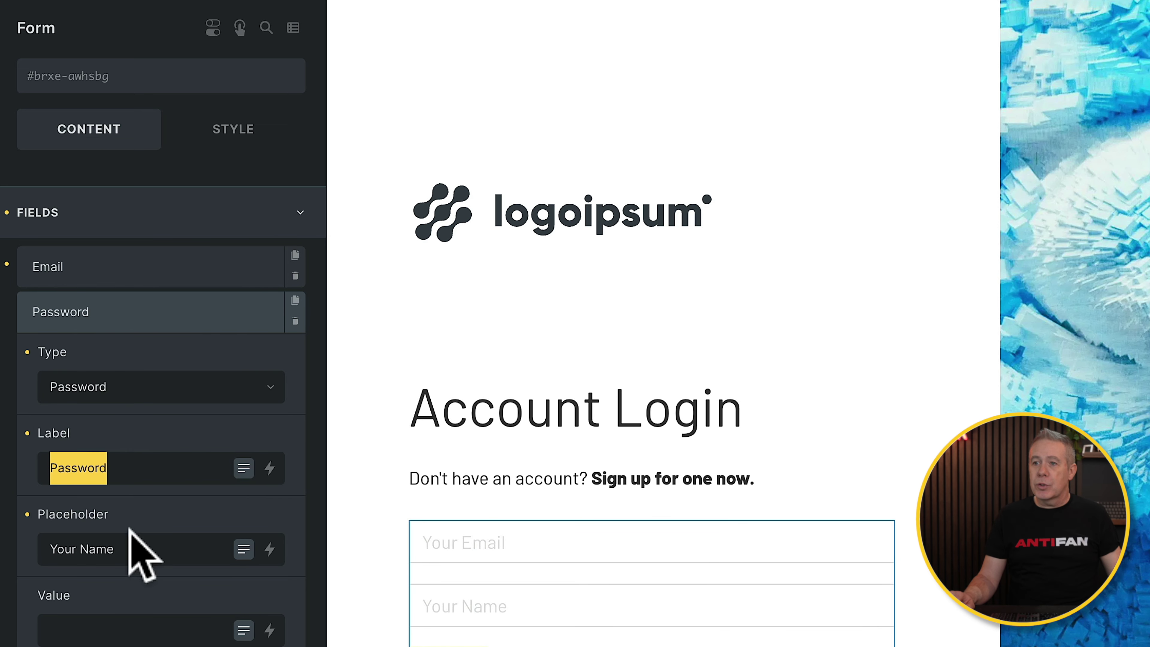
triple_click(128, 546)
key(ctrl+v)
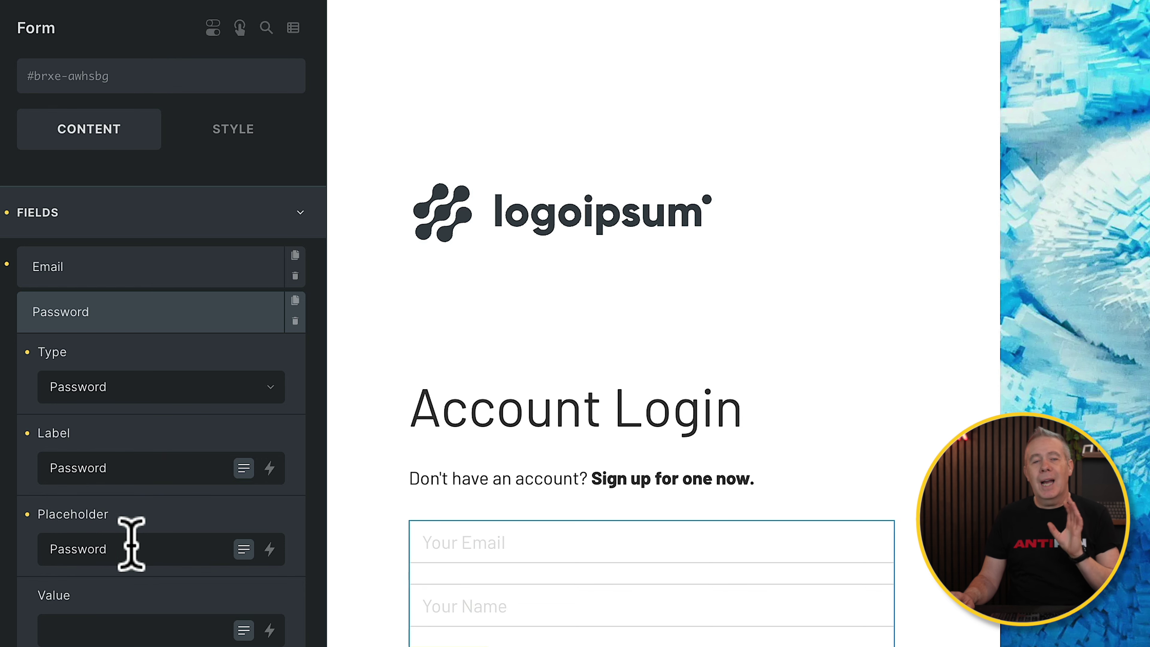
click(154, 317)
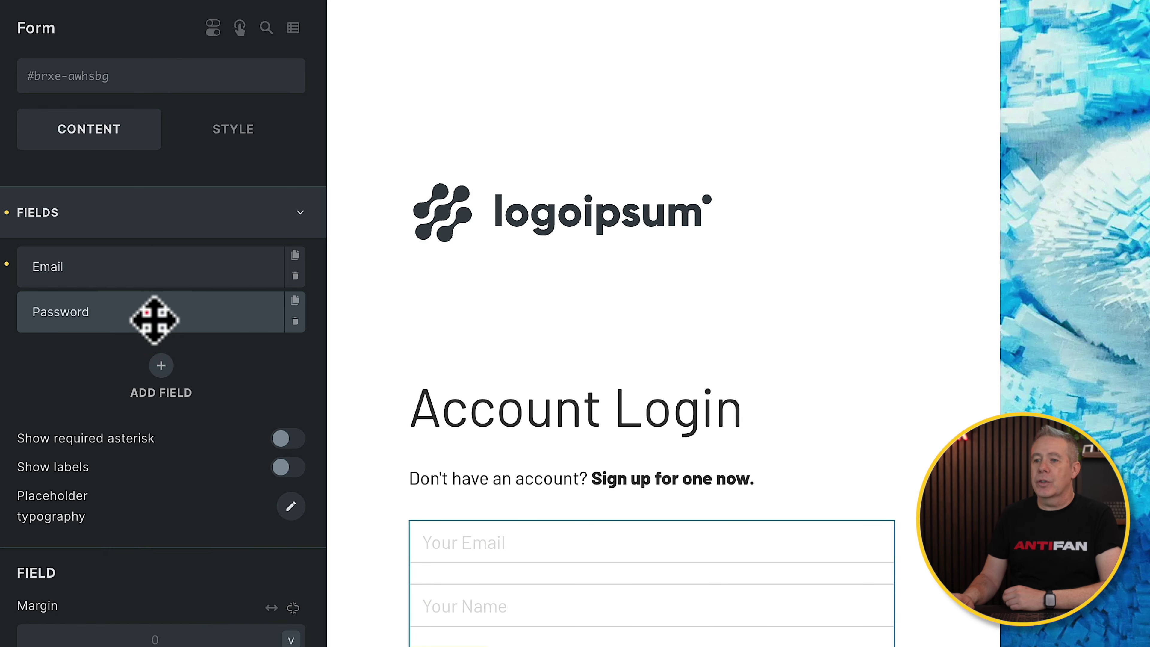
Add a form field of type Remember me and label it "Remember me".
click(161, 365)
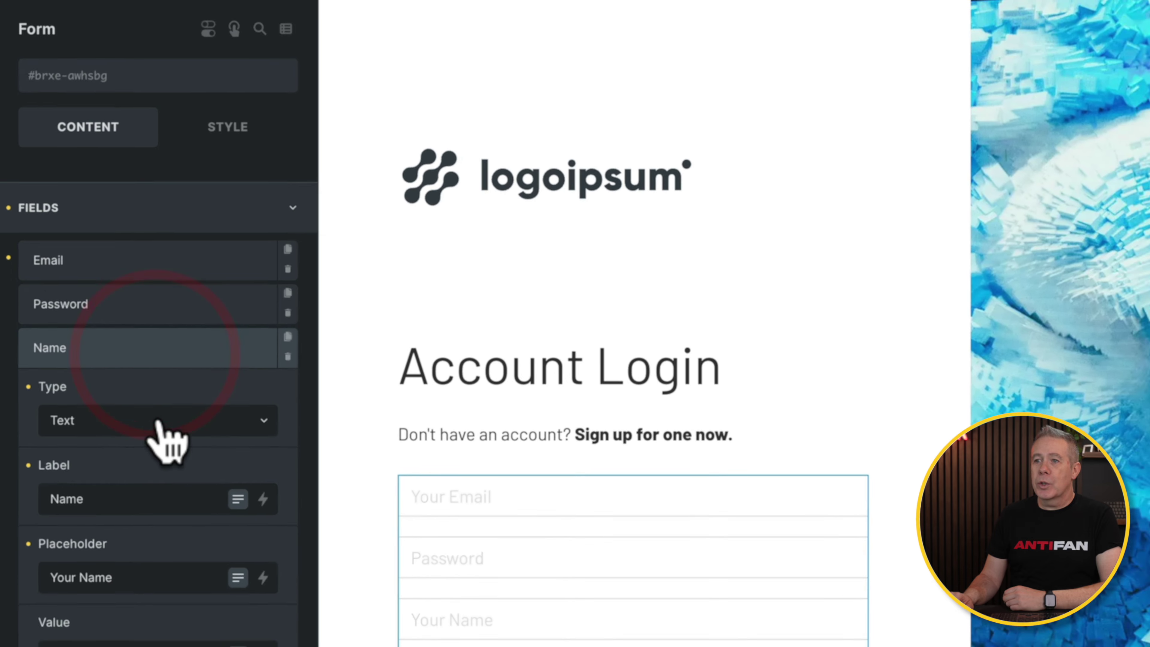
click(156, 423)
scroll(113, 407, down, 2)
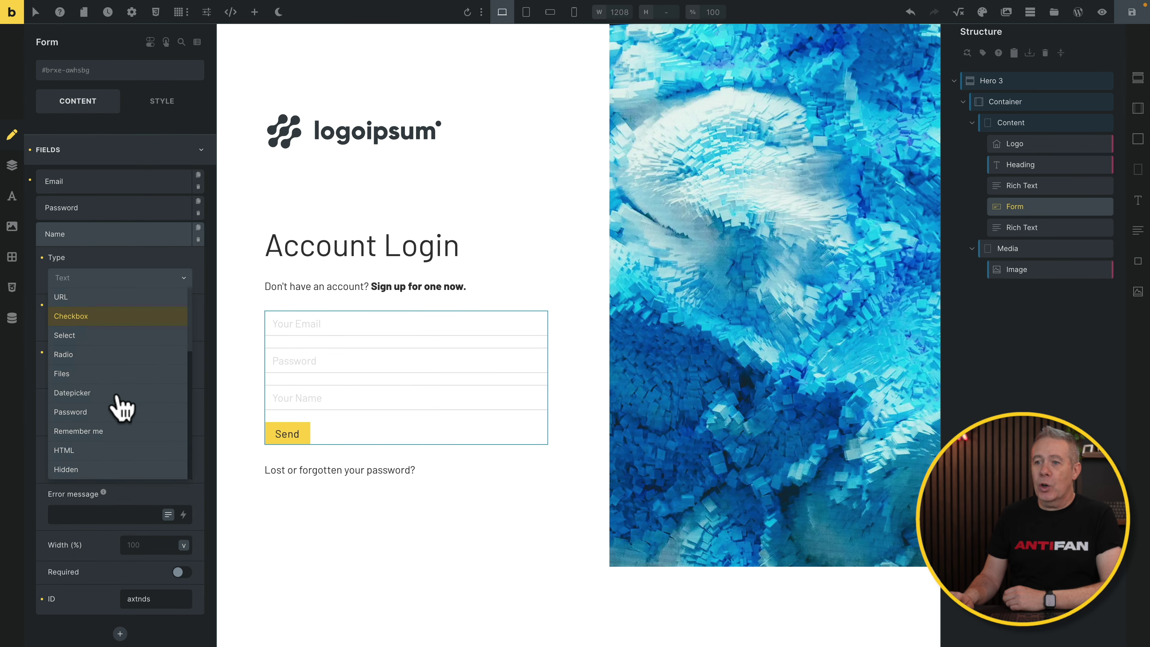
click(106, 431)
double_click(94, 326)
text(Remember me)
key(Return)
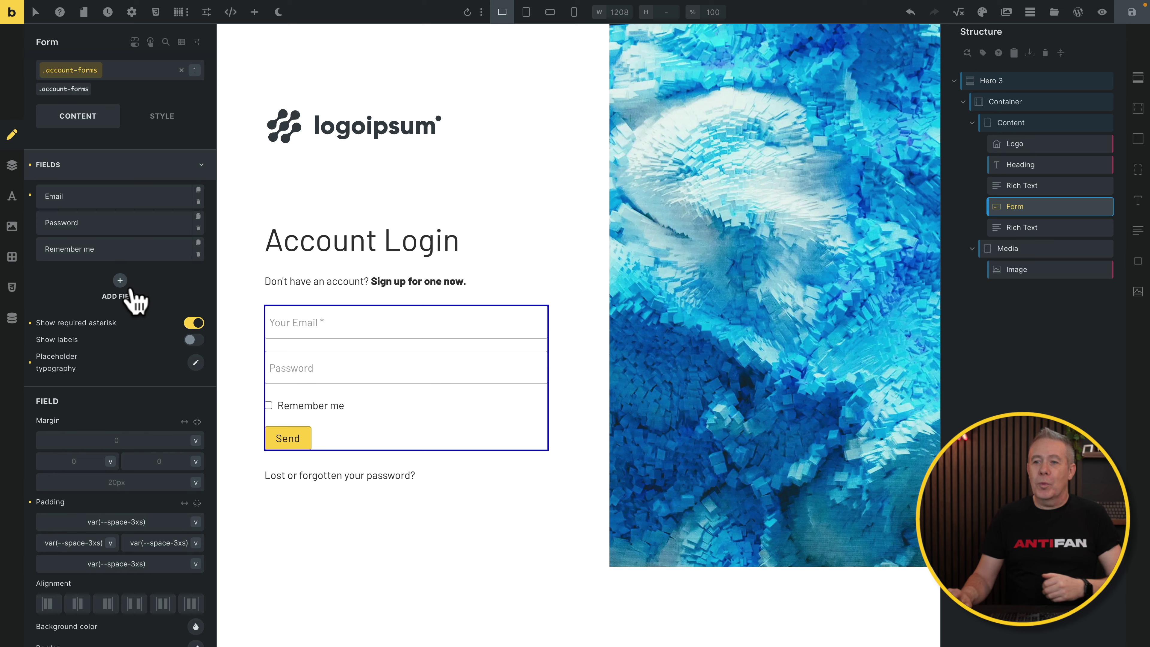
Map the user login settings: Login to Email, Password to Password, and Remember me to Remember me.
scroll(136, 299, down, 5)
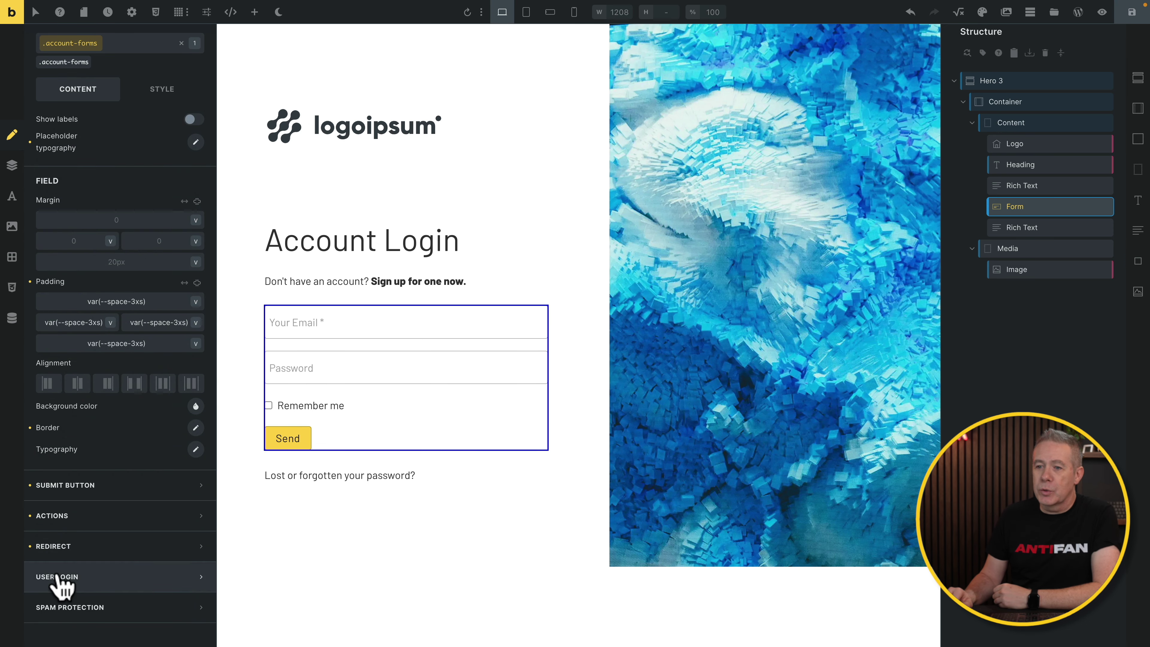
click(56, 577)
click(86, 331)
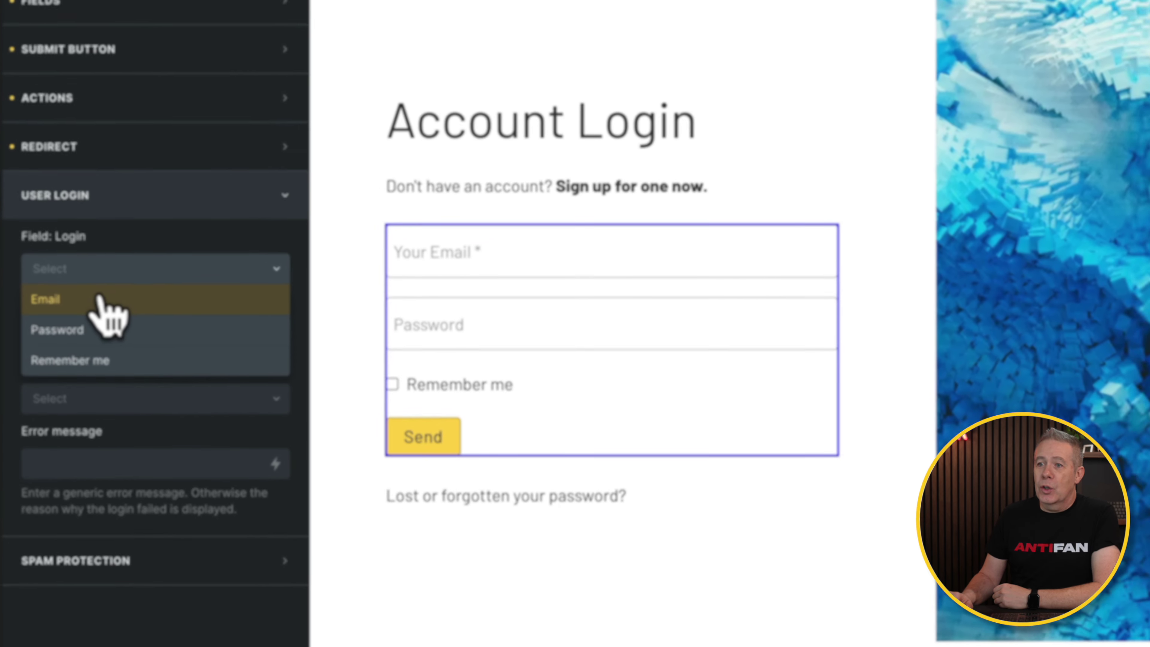
click(101, 308)
click(121, 346)
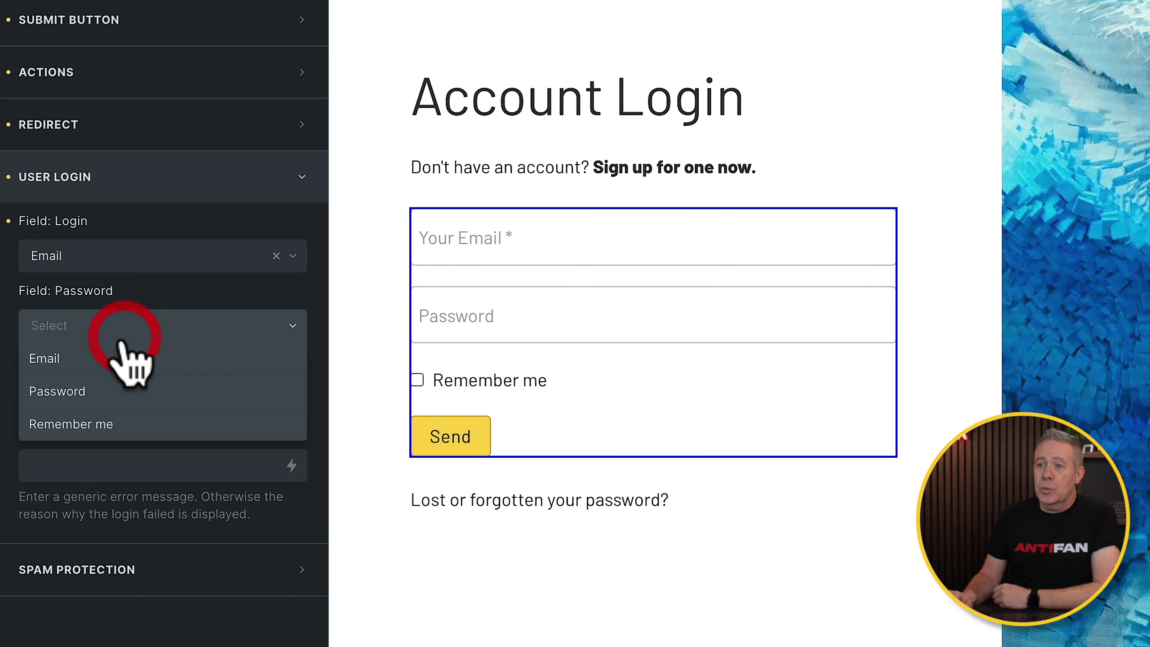
click(104, 390)
click(104, 395)
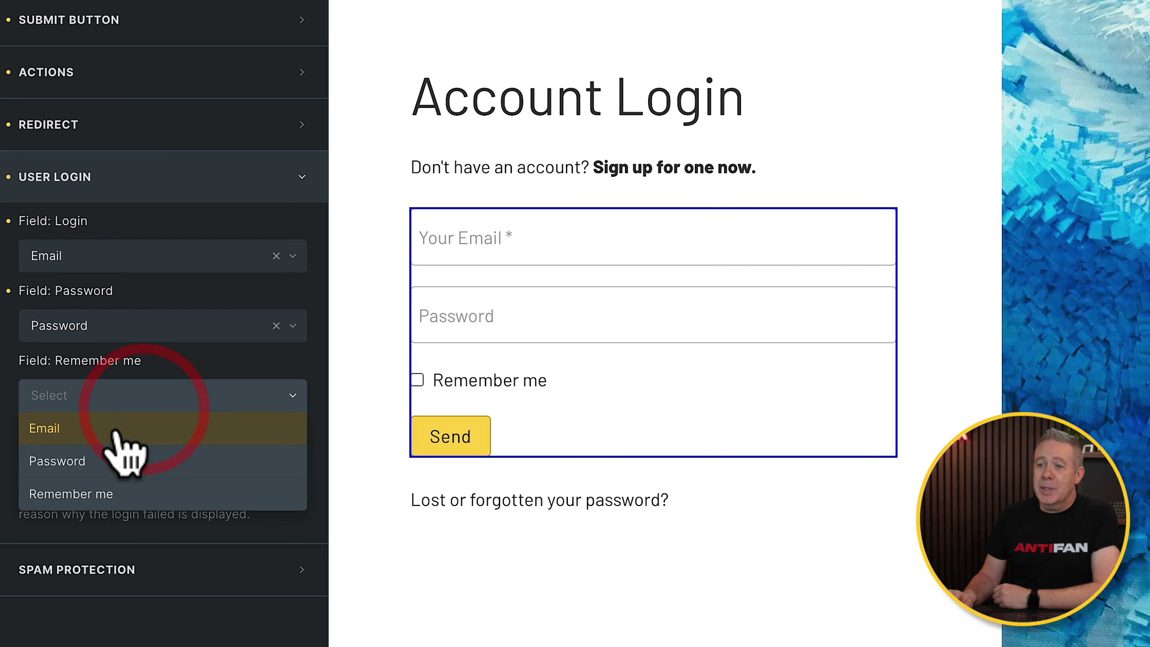
click(90, 500)
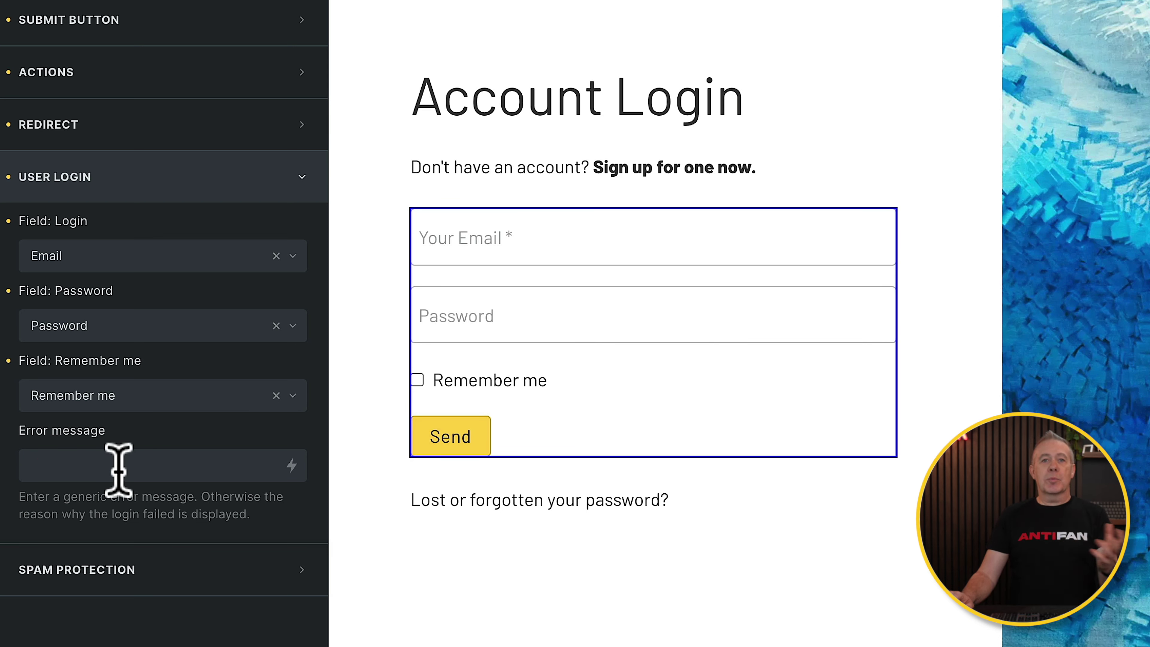
Paste the login error message ending in "Incorrect credentials - please try again!" and open the form's spam protection settings.
click(119, 469)
key(ctrl+v)
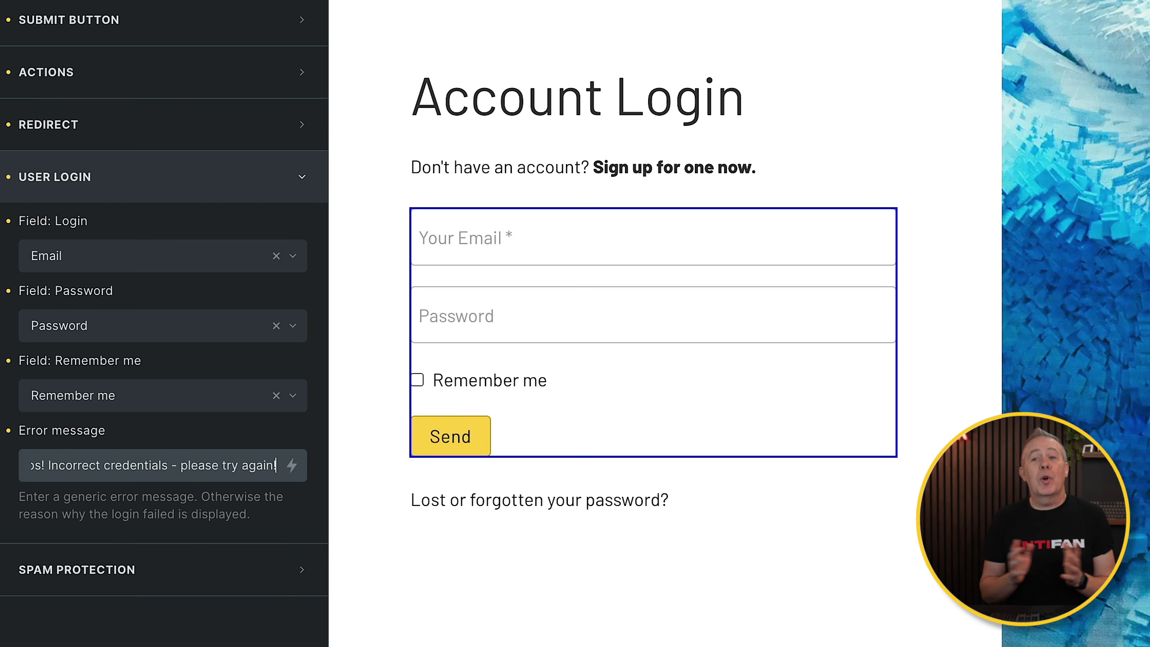
click(129, 569)
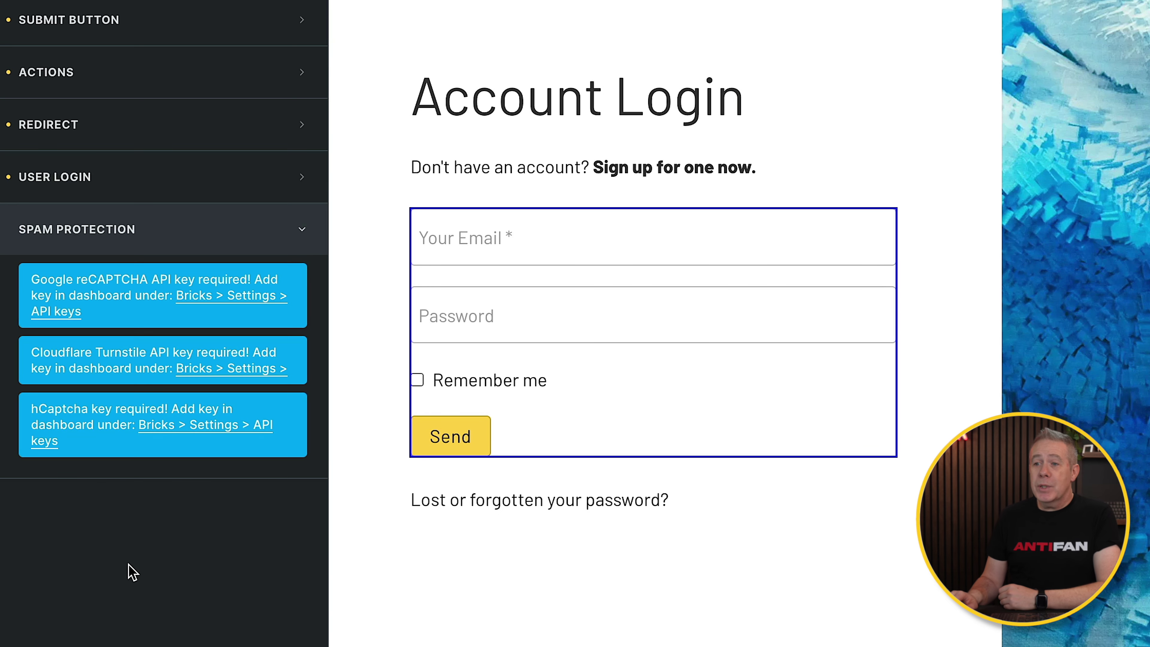